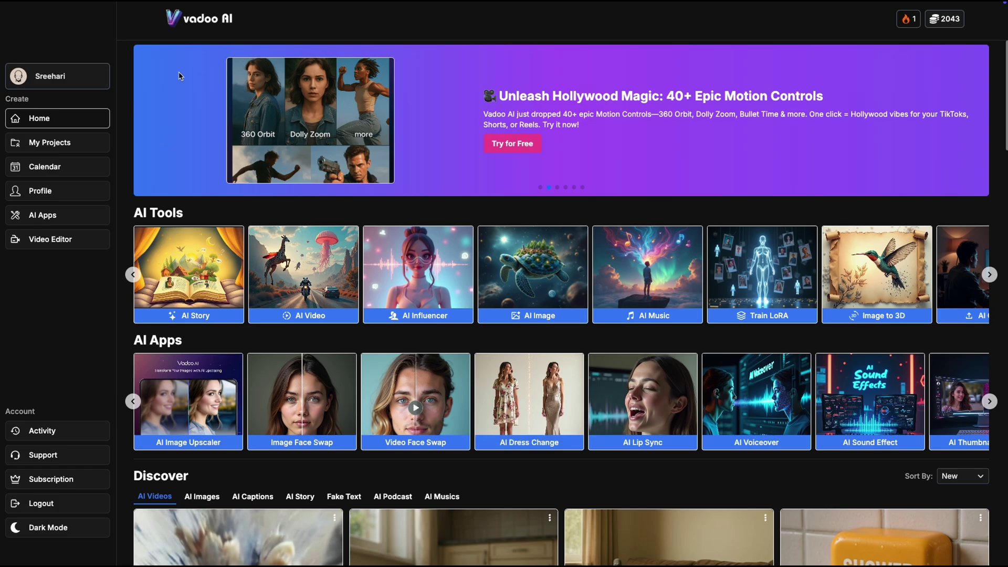
Scroll through the AI Tools carousel and down to the Discover AI Videos grid.
scroll(247, 174, down, 3)
scroll(267, 252, up, 3)
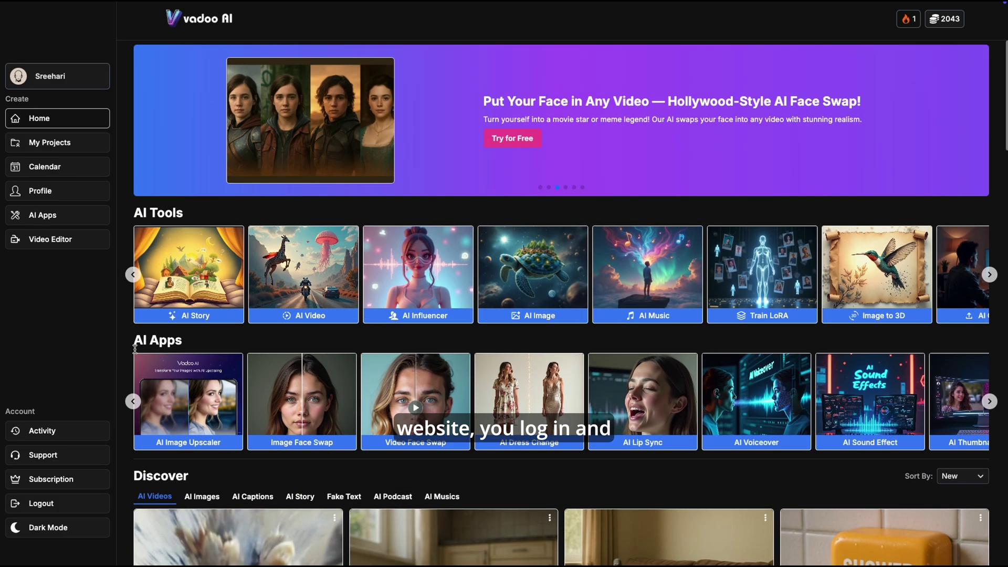
scroll(283, 295, right, 10)
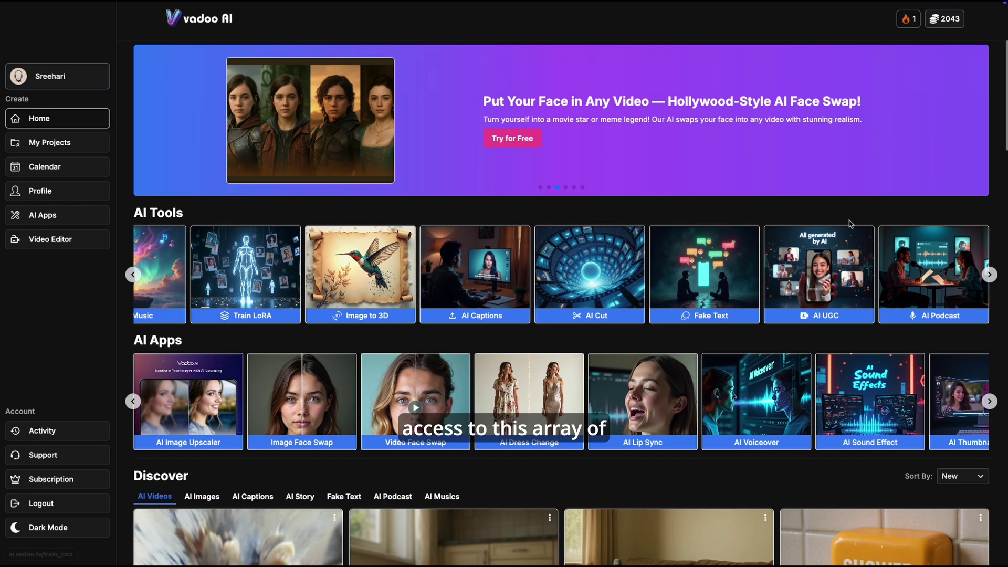
scroll(285, 312, left, 10)
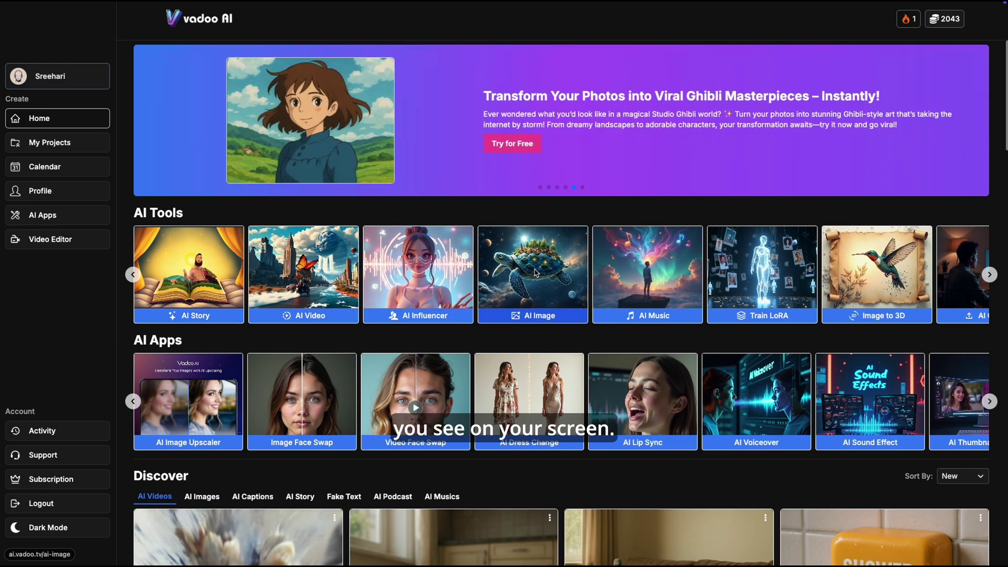
scroll(299, 345, down, 7)
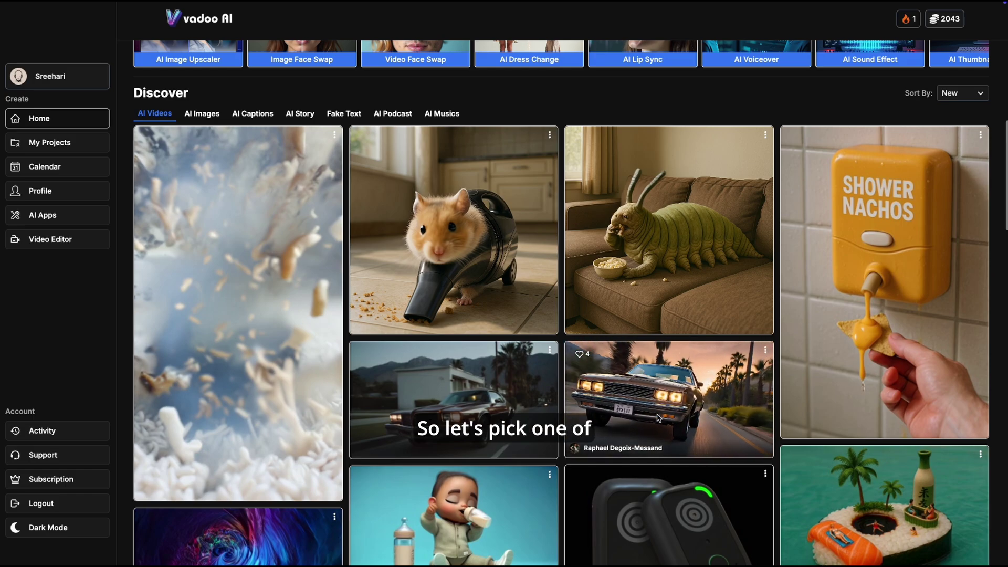
Open and play the dusk vintage muscle-car video, then copy its generation prompt.
scroll(651, 404, down, 1)
click(644, 389)
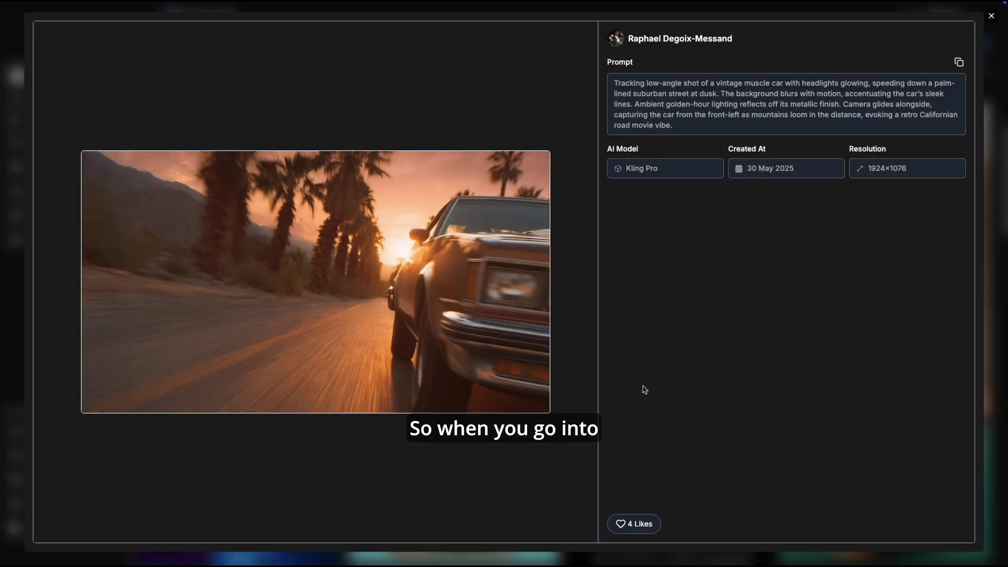
click(421, 360)
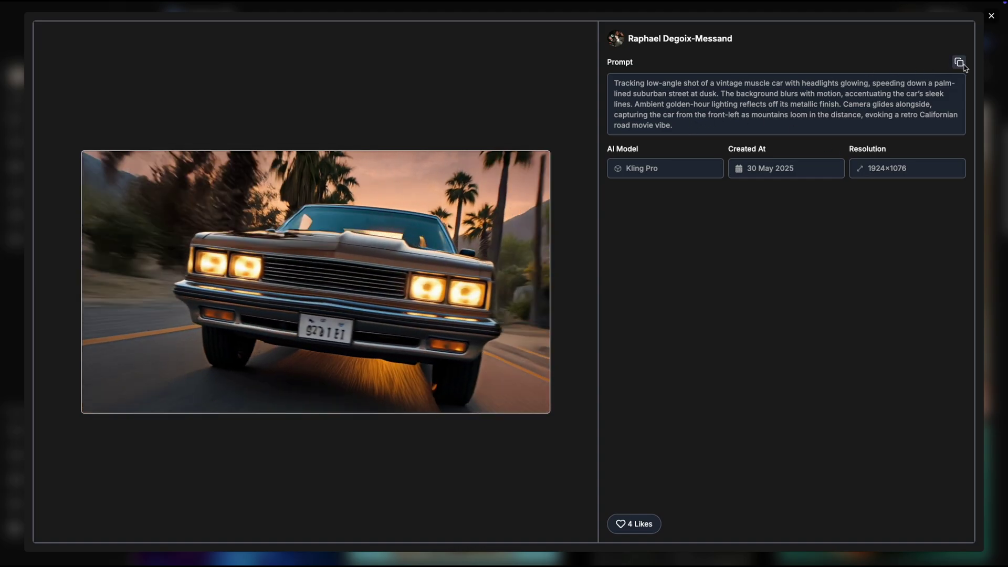
click(959, 62)
Close the video details and paste the copied muscle-car prompt into the AI Video generator.
click(991, 18)
scroll(507, 267, up, 8)
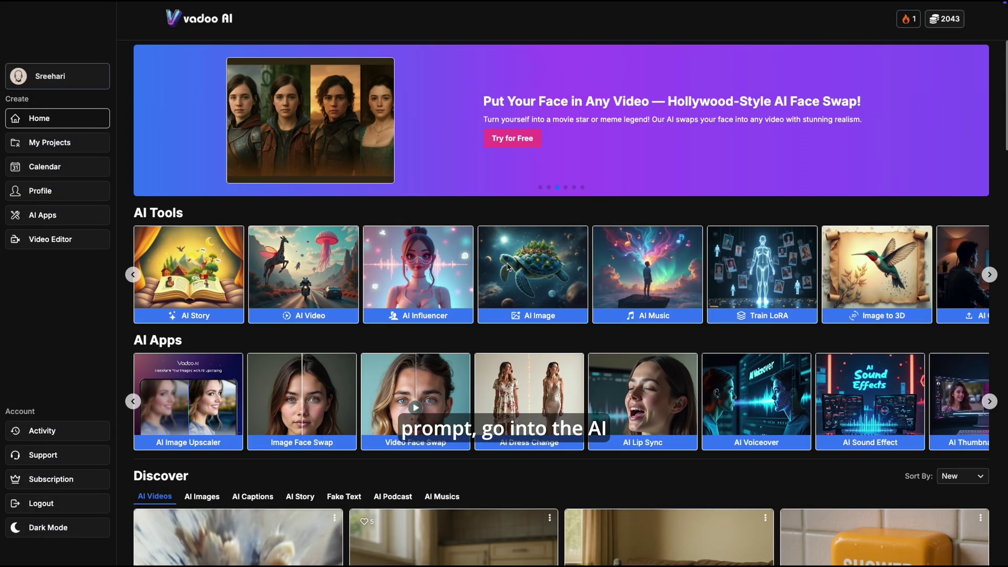
click(309, 295)
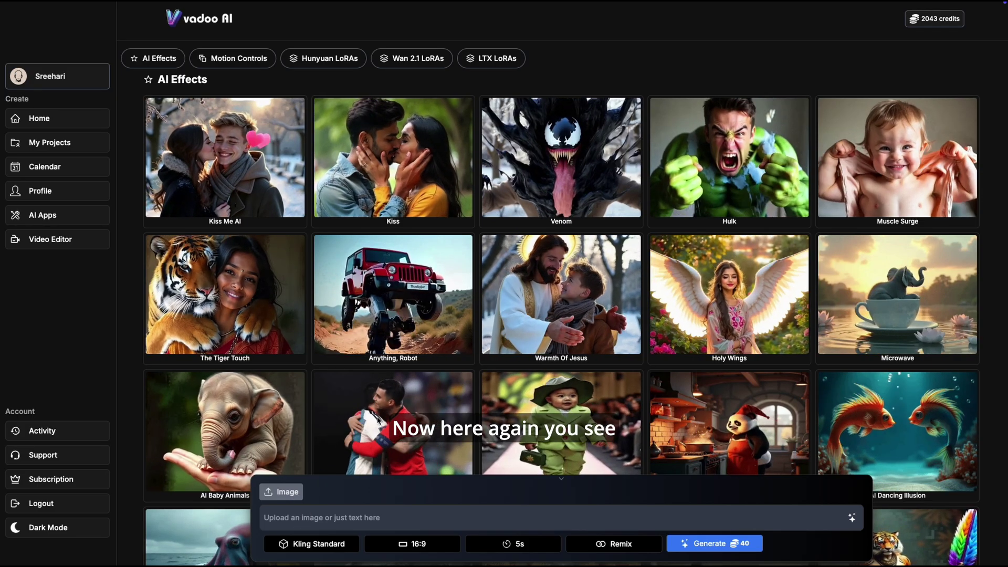
scroll(373, 435, down, 1)
scroll(378, 420, up, 1)
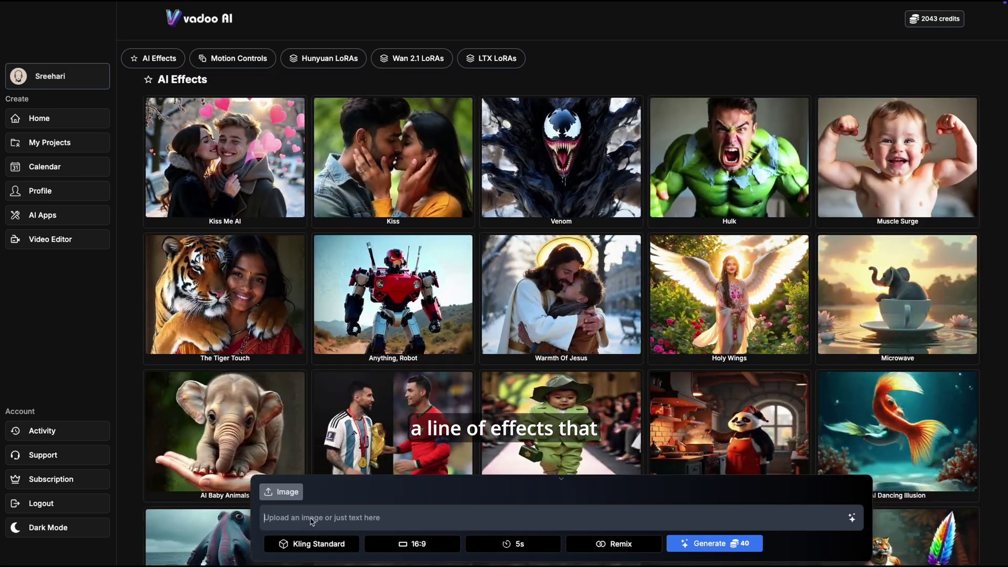
key(ctrl+v)
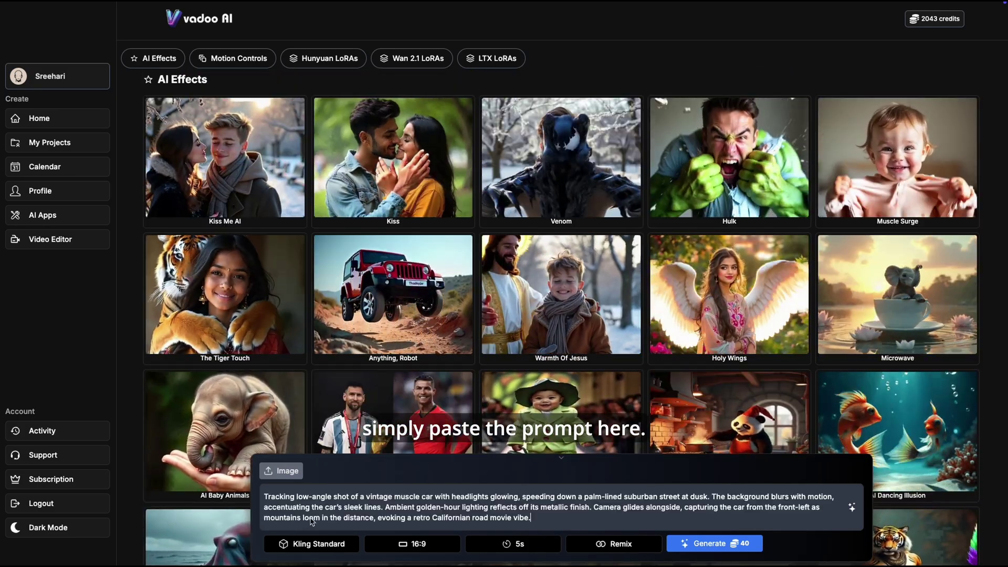
Choose the Kling Pro v2.1 model and keep the 16:9 aspect ratio.
click(314, 544)
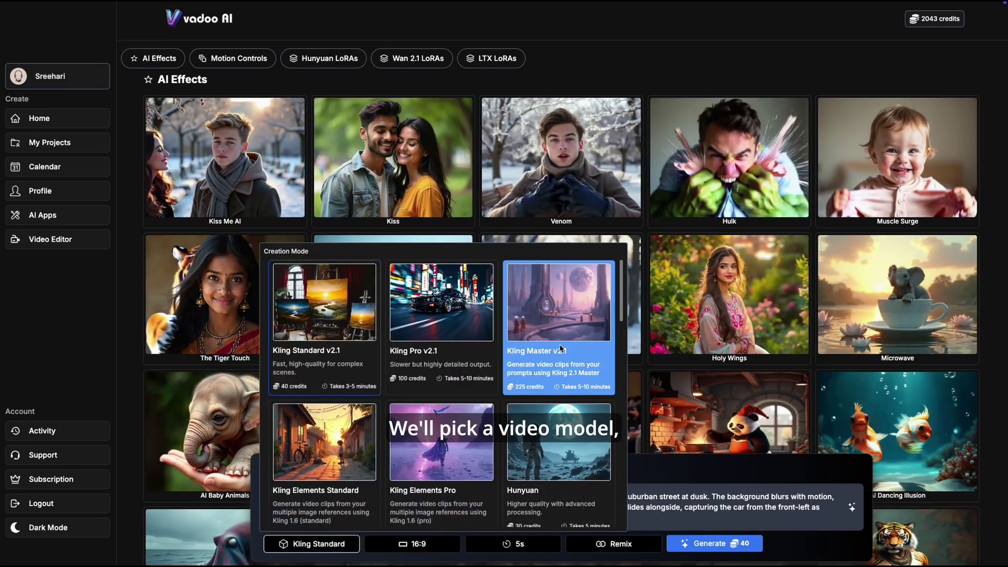
click(462, 363)
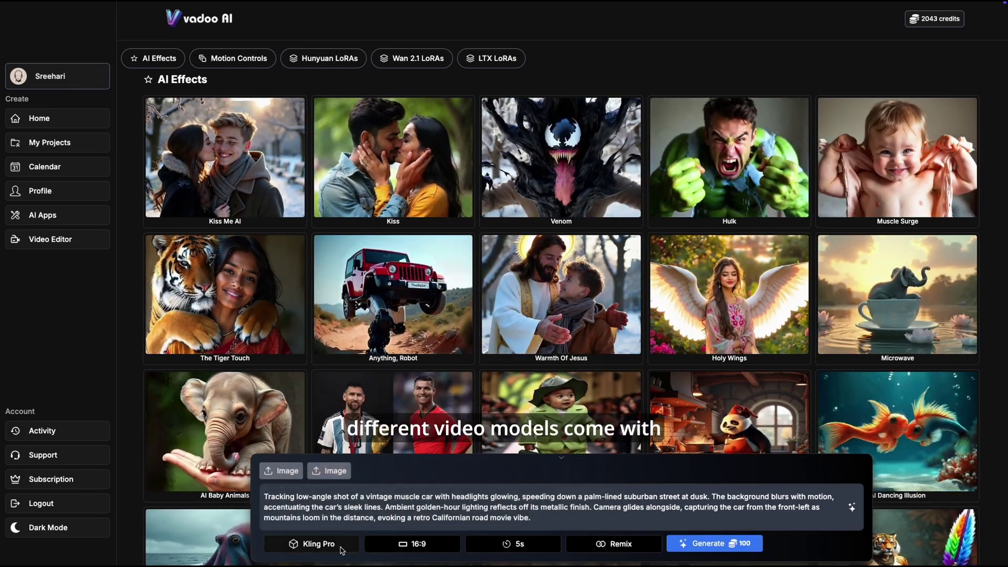
click(420, 544)
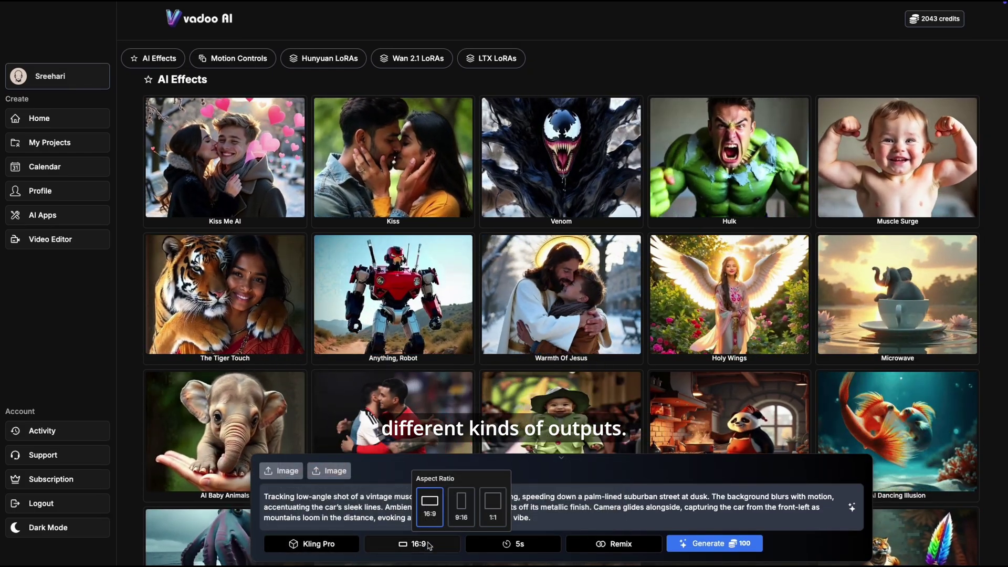
click(371, 503)
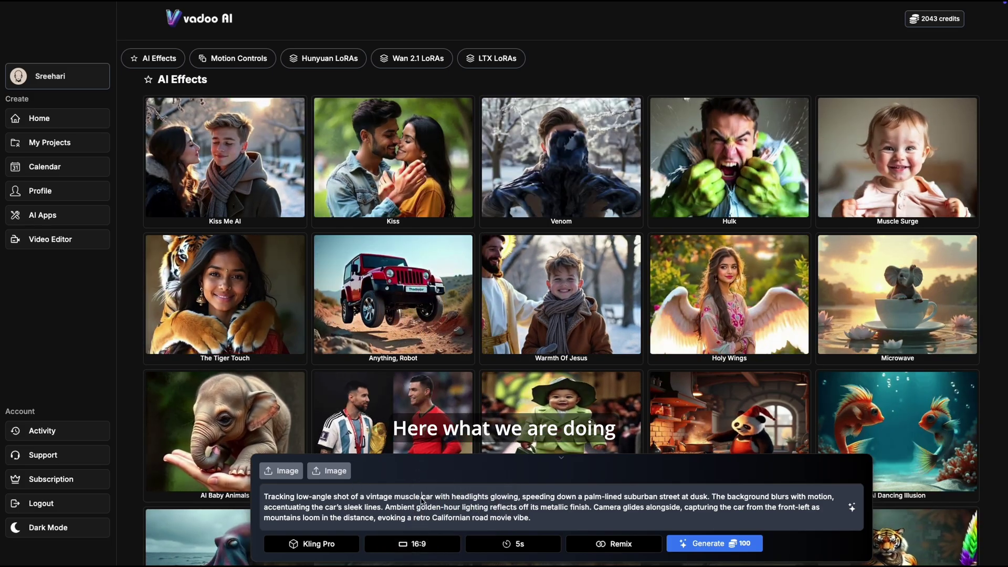
Insert 'Blue' before 'vintage' in the prompt and set the clip duration to 10s.
text(Blue)
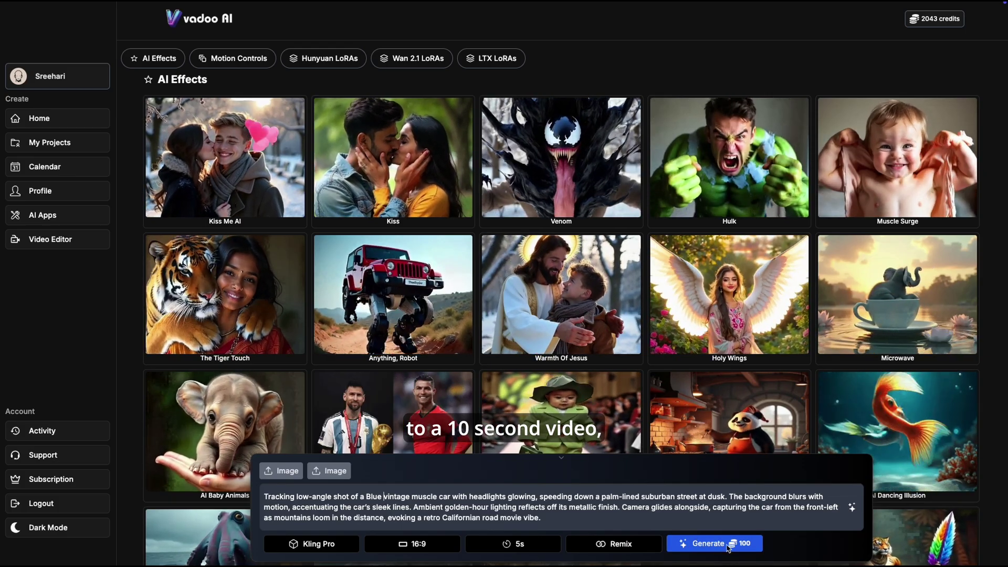
click(489, 541)
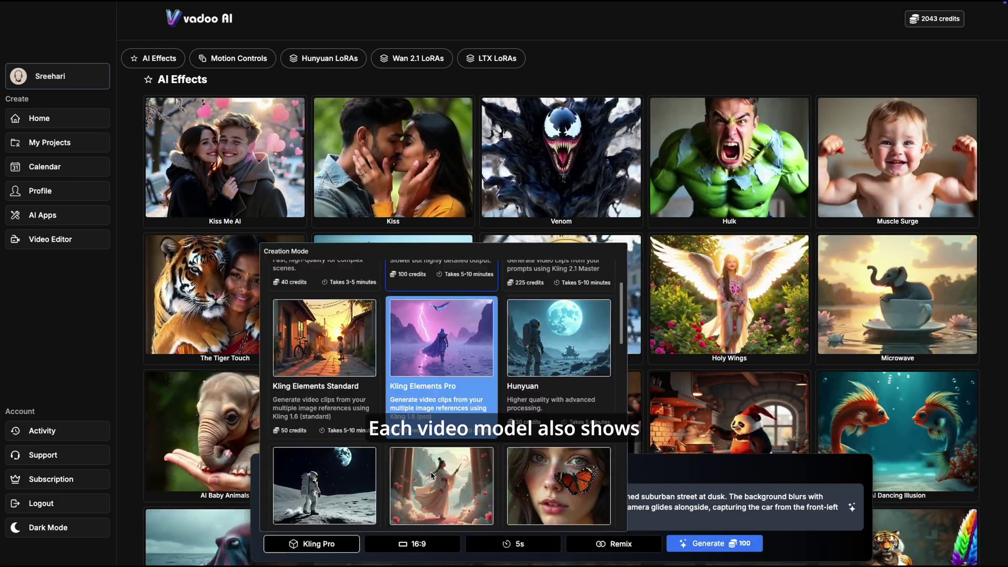
Keep Kling Pro in the model list, set duration back to 5s, and confirm 16:9.
scroll(433, 454, down, 5)
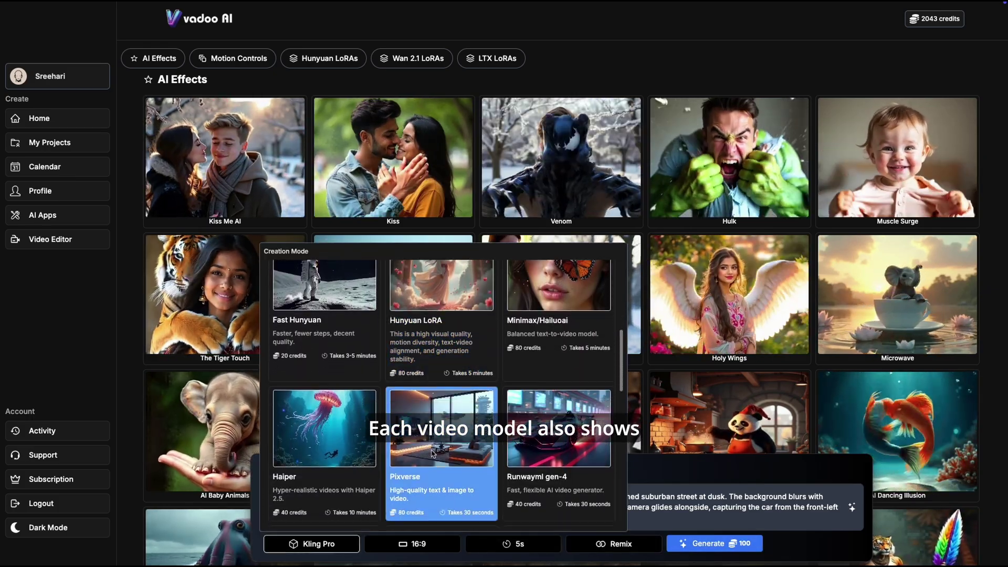
scroll(433, 454, down, 5)
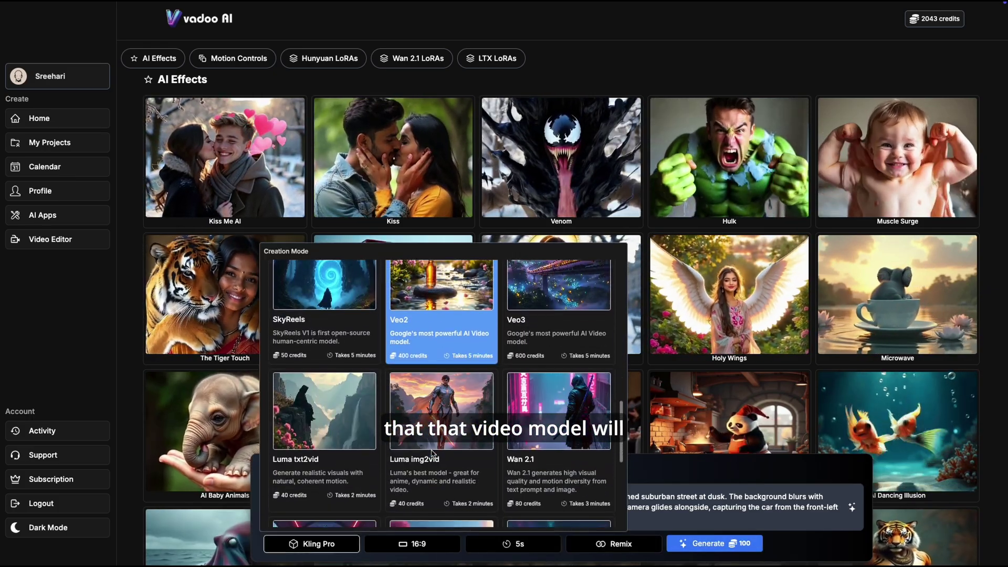
scroll(431, 453, down, 5)
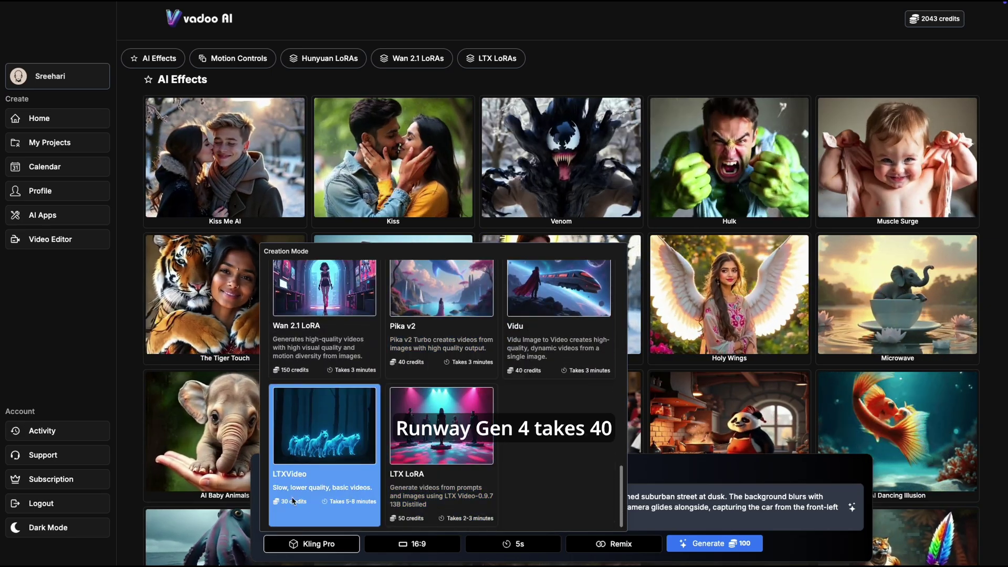
scroll(347, 489, up, 1)
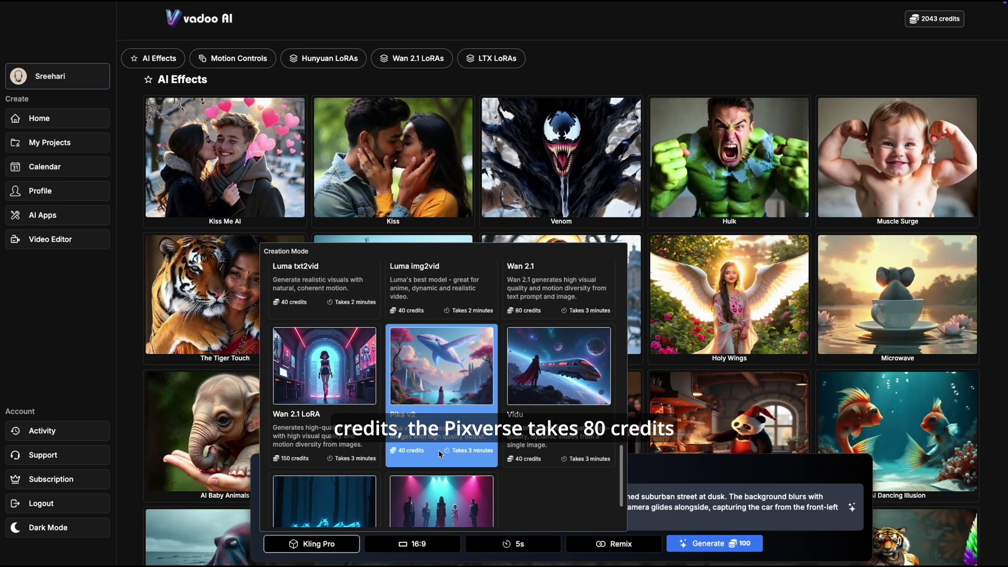
scroll(439, 449, up, 2)
scroll(405, 443, up, 2)
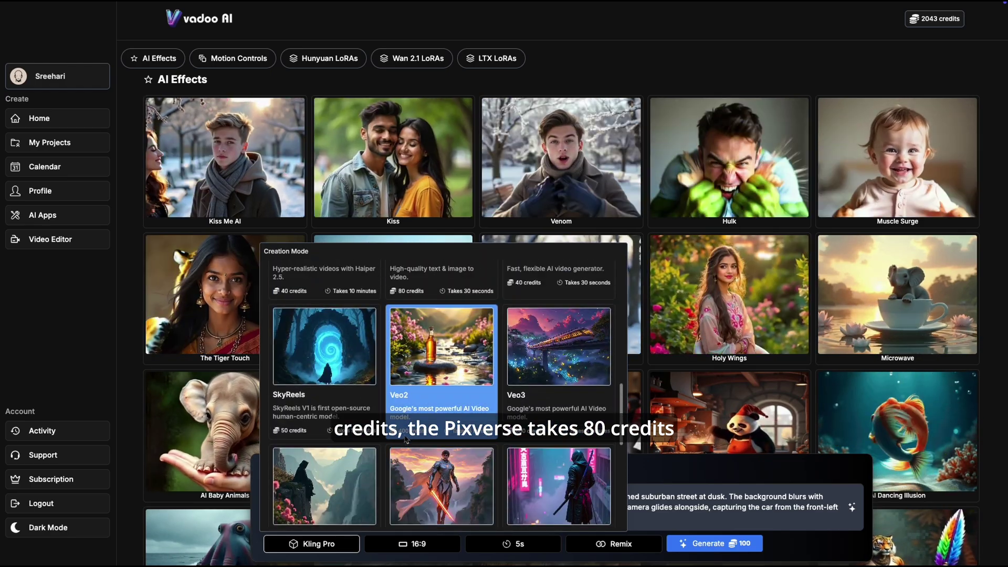
scroll(407, 440, up, 1)
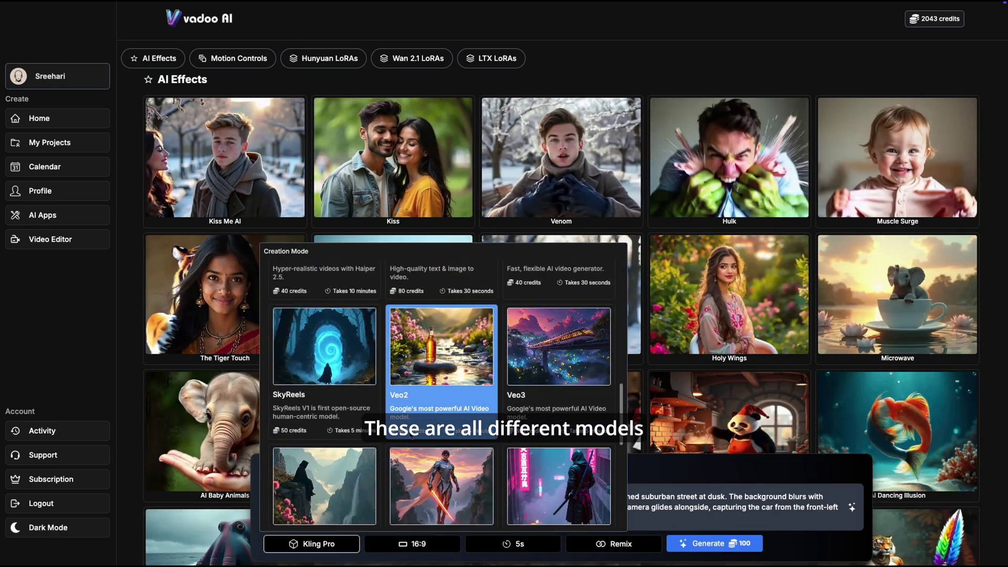
scroll(531, 432, up, 2)
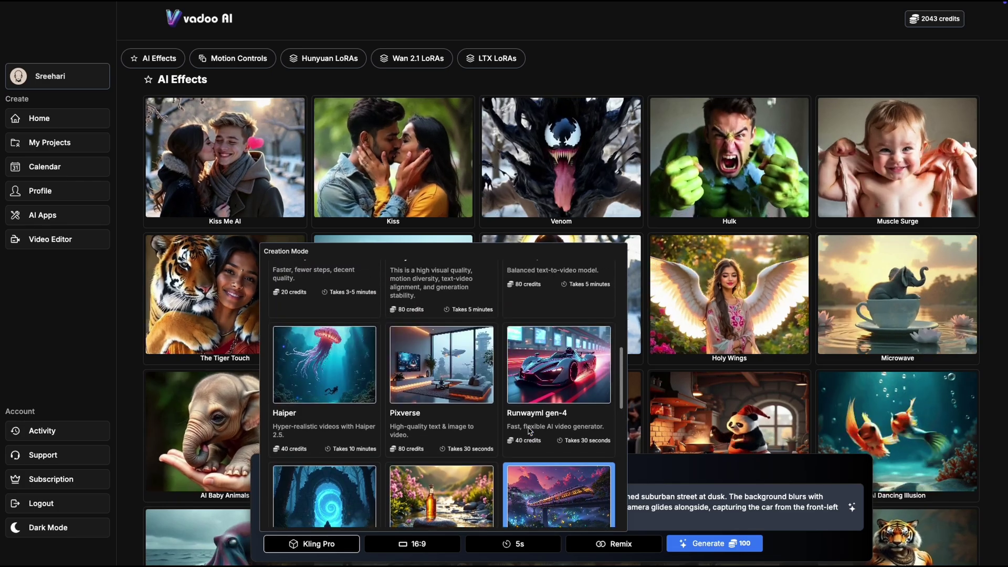
scroll(568, 432, up, 6)
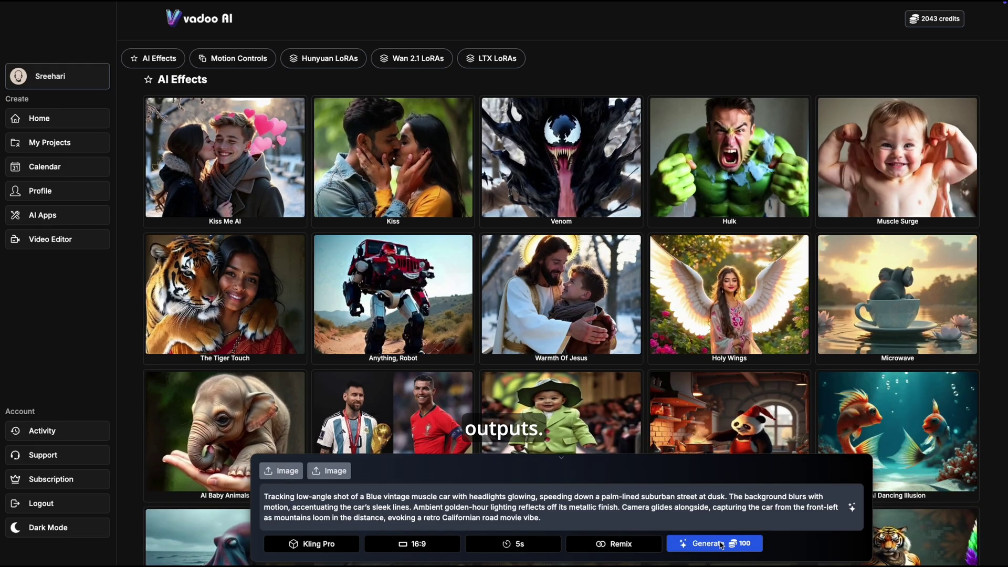
click(541, 549)
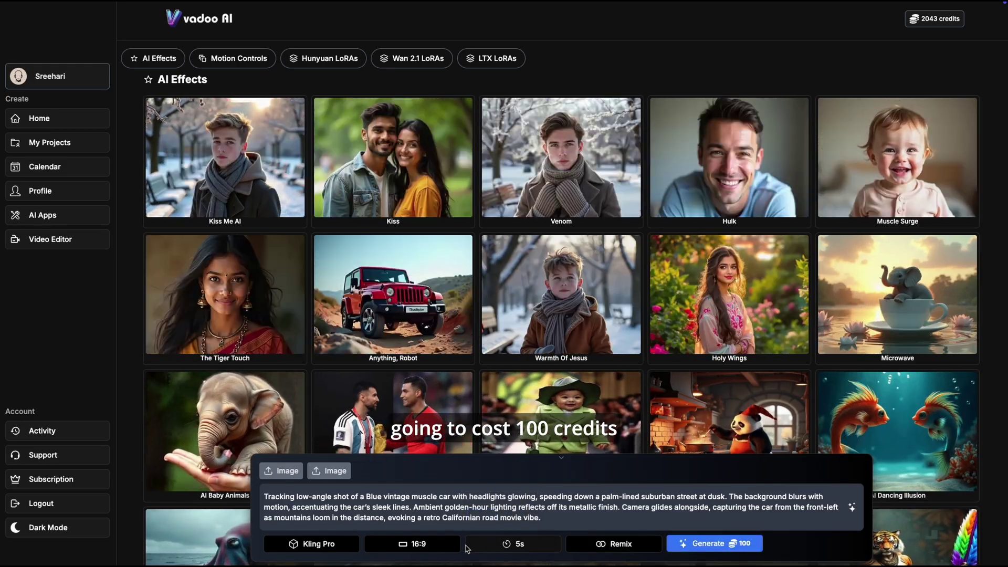
click(417, 546)
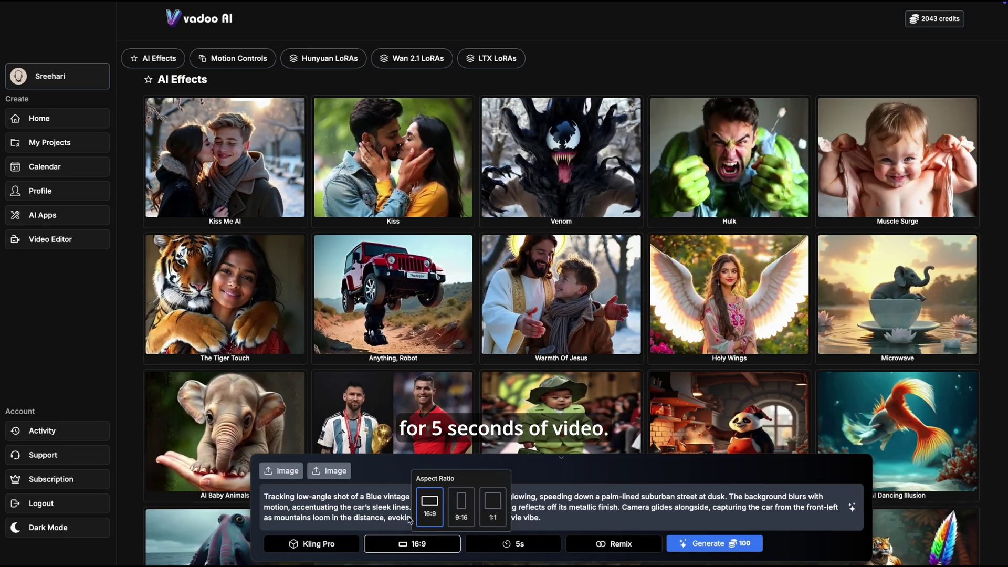
Generate the blue muscle-car video and open its queued 08 Jun entry in My Projects.
click(420, 546)
click(721, 544)
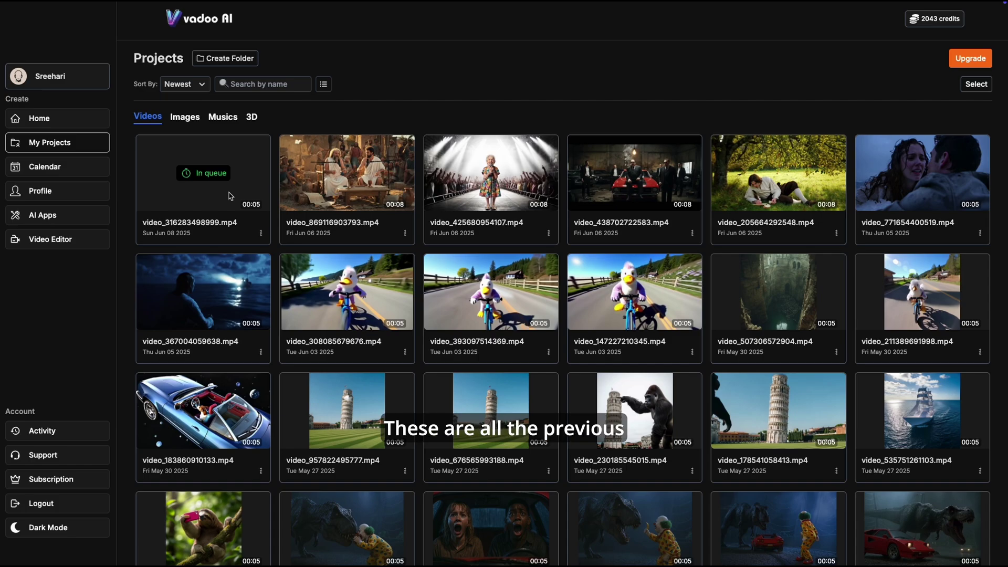
click(230, 196)
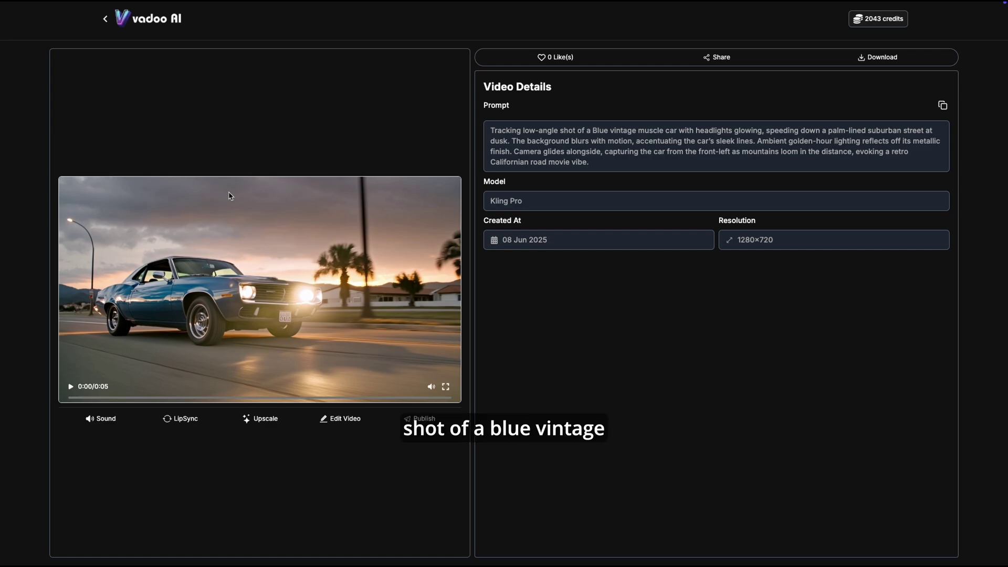
Play the generated blue muscle-car clip and load it into the Video Editor.
click(230, 196)
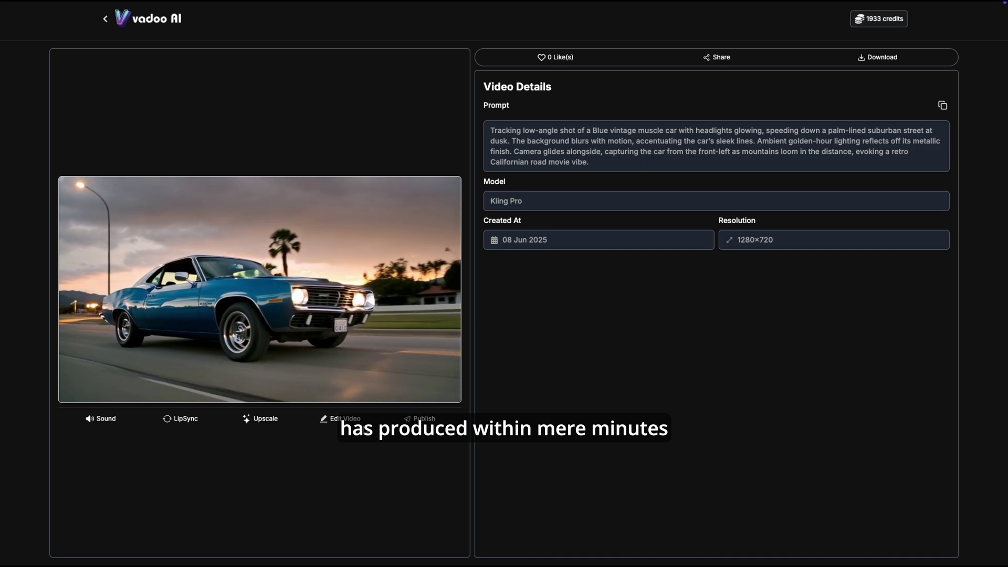
click(342, 419)
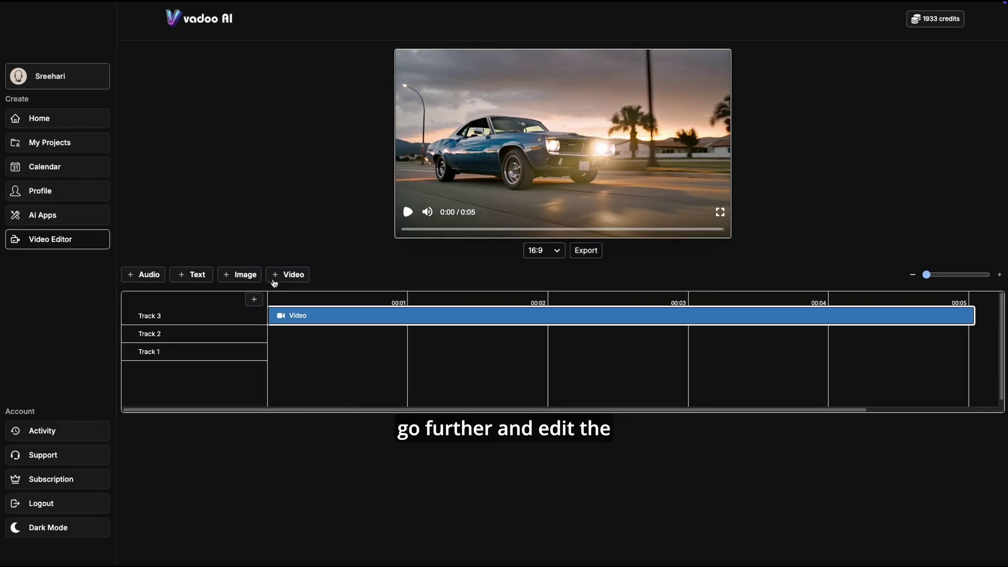
Browse Premium Music without adding a track, then export the blue muscle-car video.
click(141, 275)
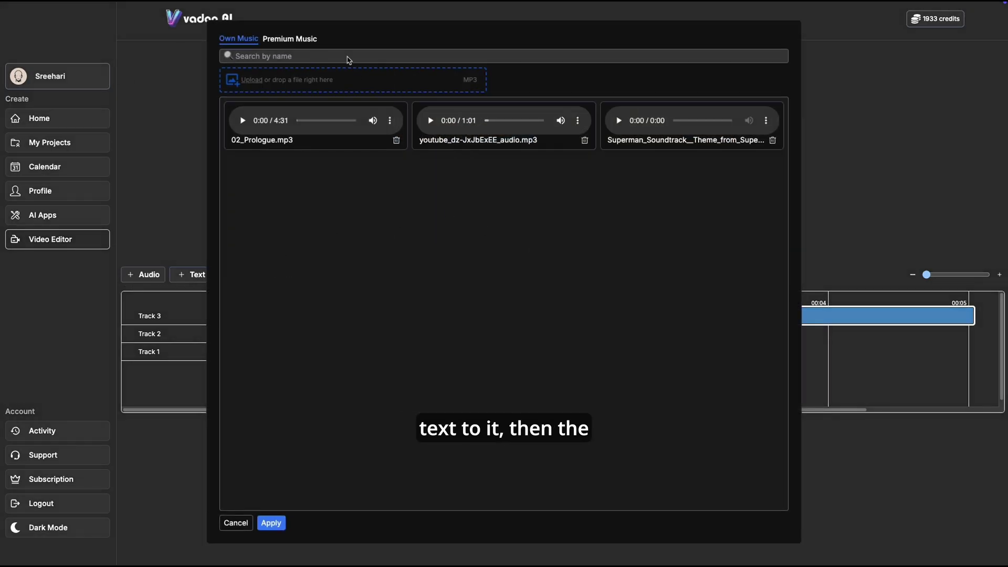
click(300, 42)
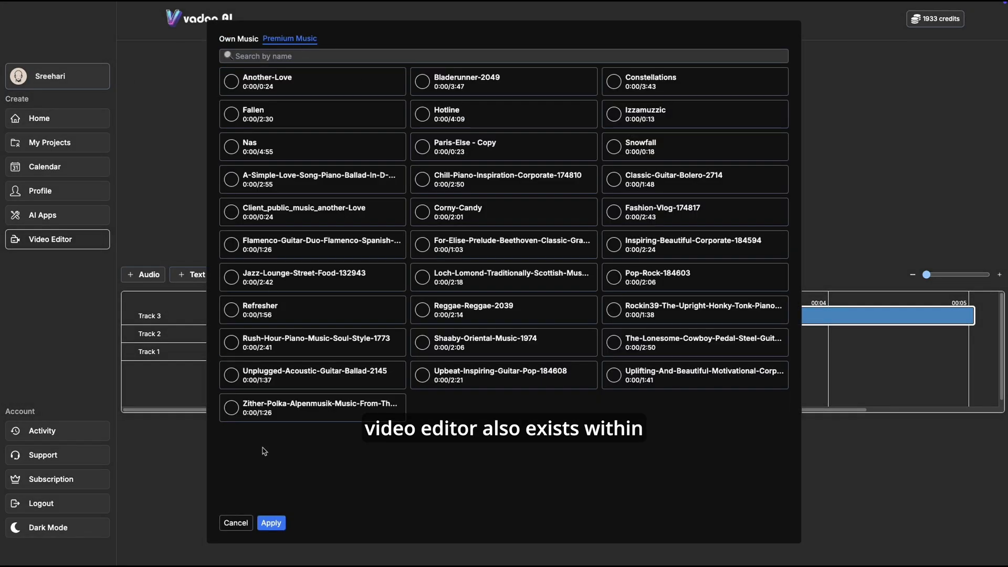
click(236, 523)
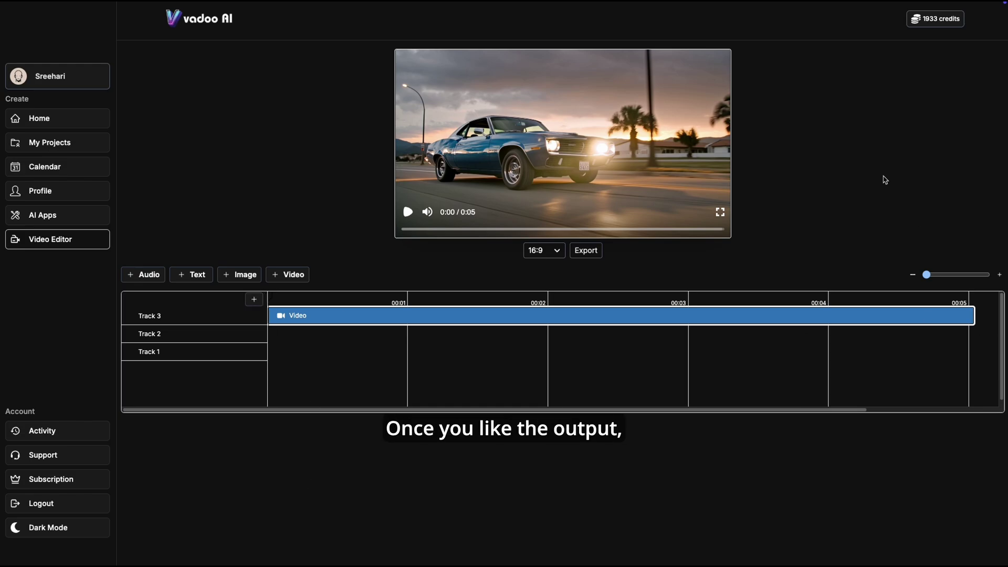
click(586, 251)
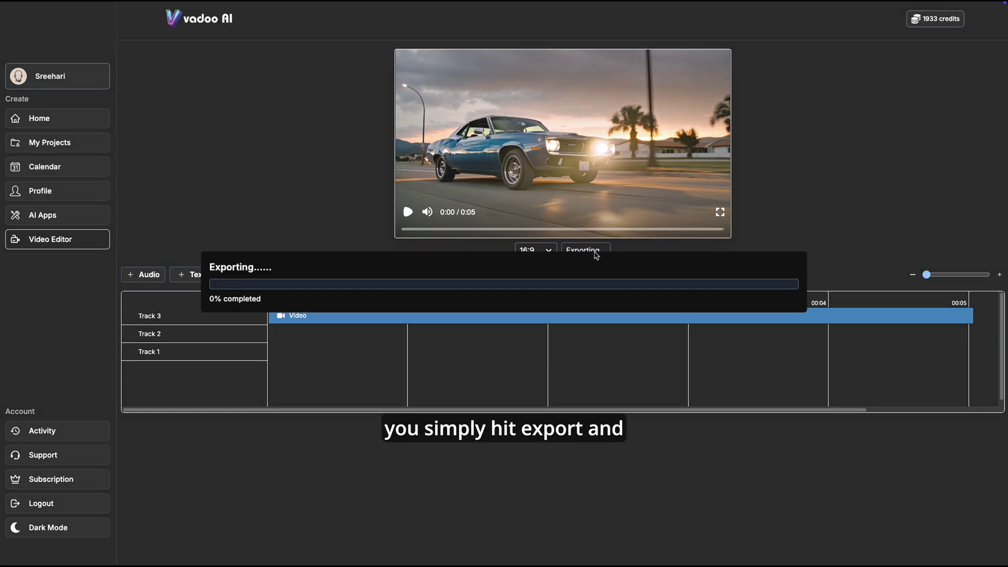